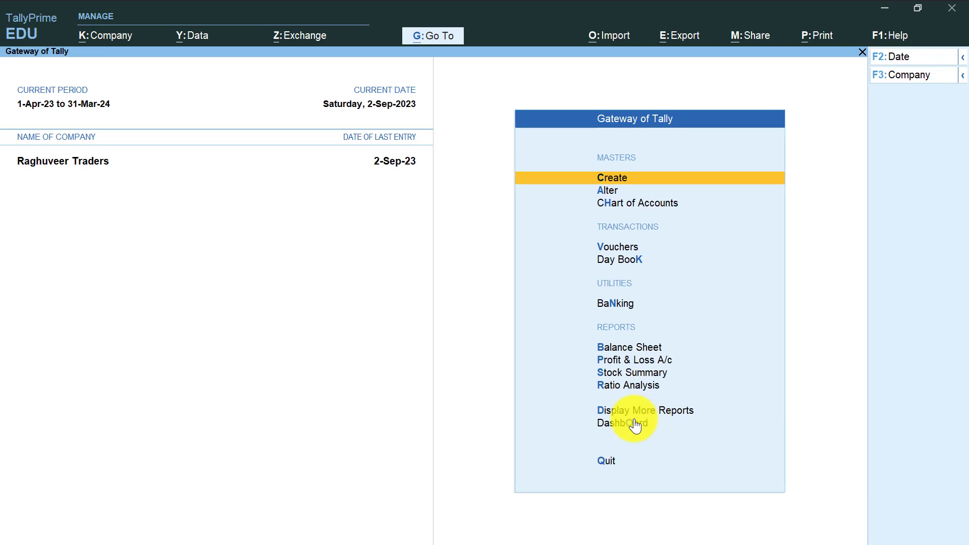
Open the Dashboard and step through the monthly points on the Purchase Trend graph from April to October 2023
left_click(635, 426)
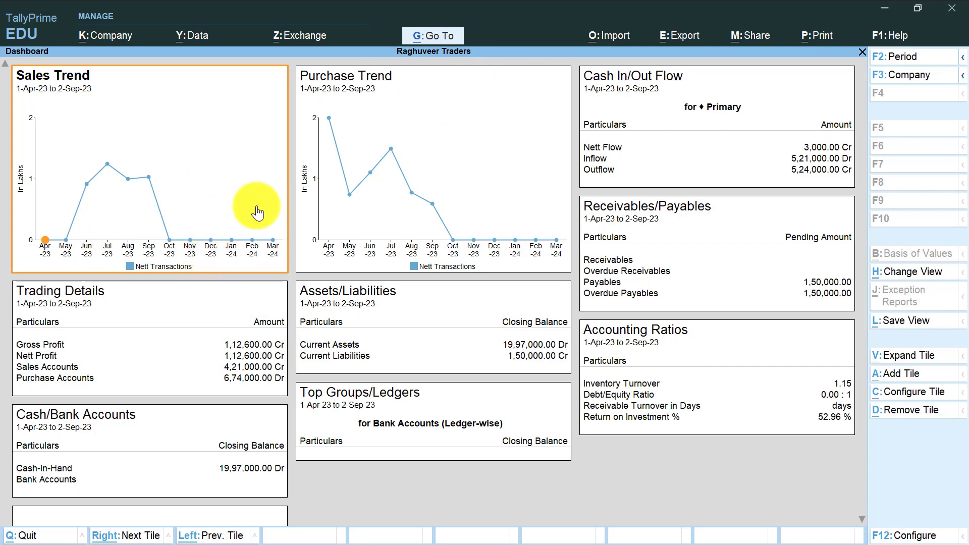
left_click(328, 122)
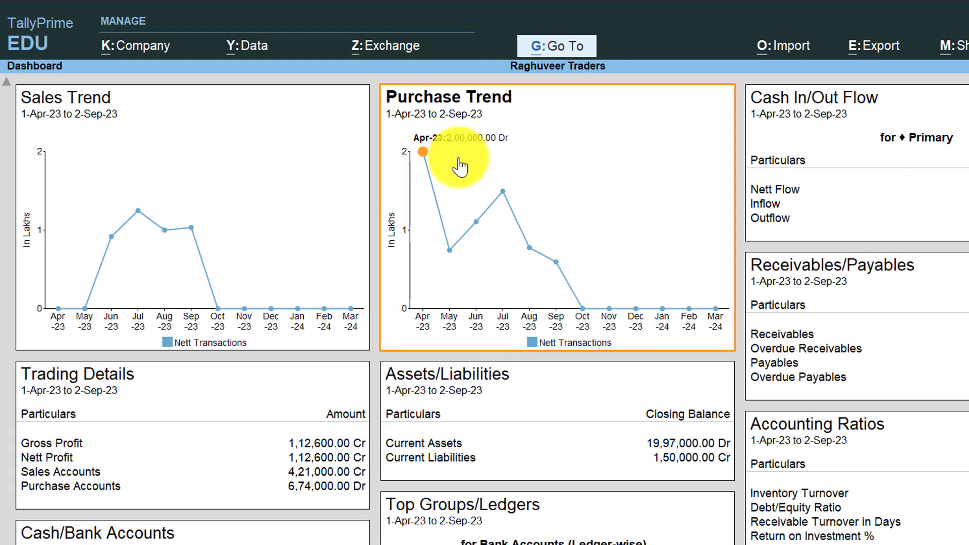
key("Right")
key("Right")
key("Right")
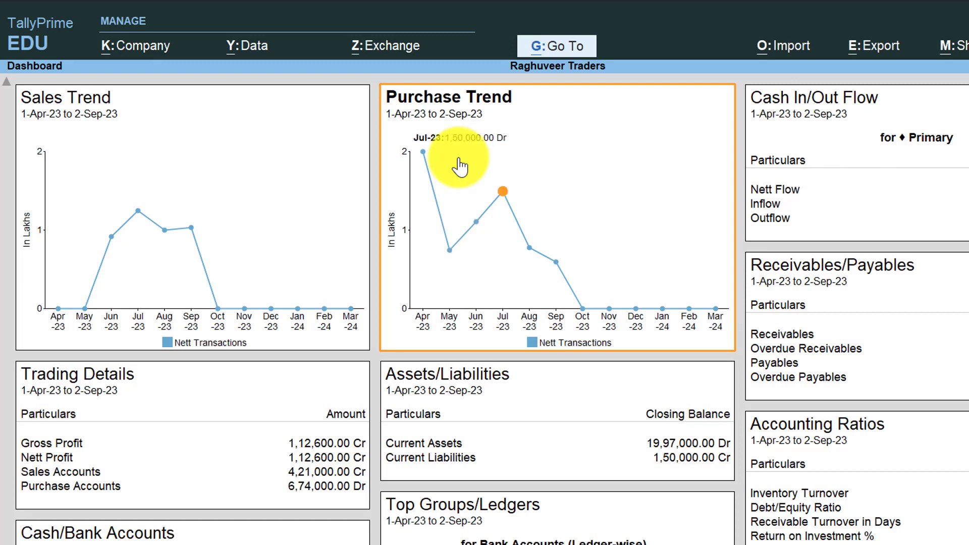
key("Right")
key("Right")
key("Right")
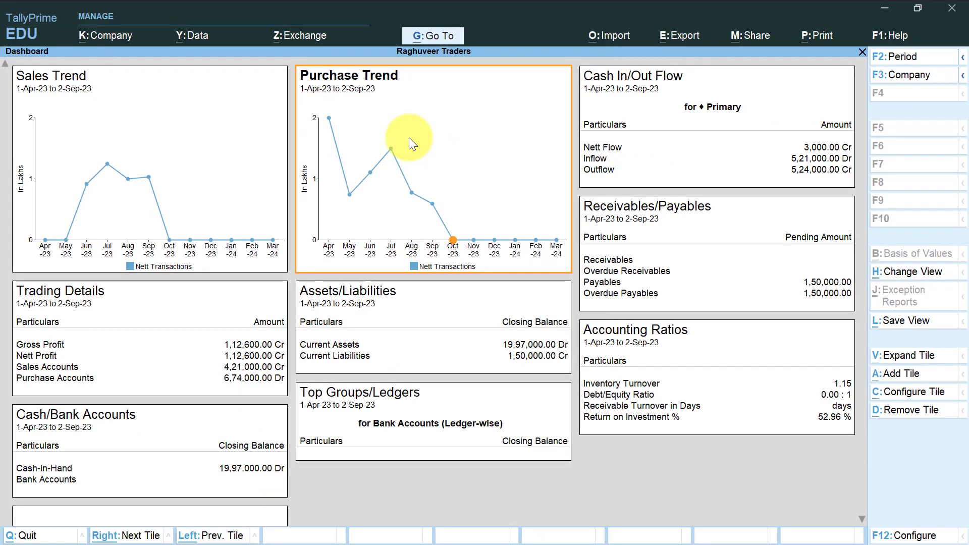
Change the period of only the Purchase Trend tile to 1-4-2023 to 1-7-2023 and inspect its May and June points
left_click(964, 60)
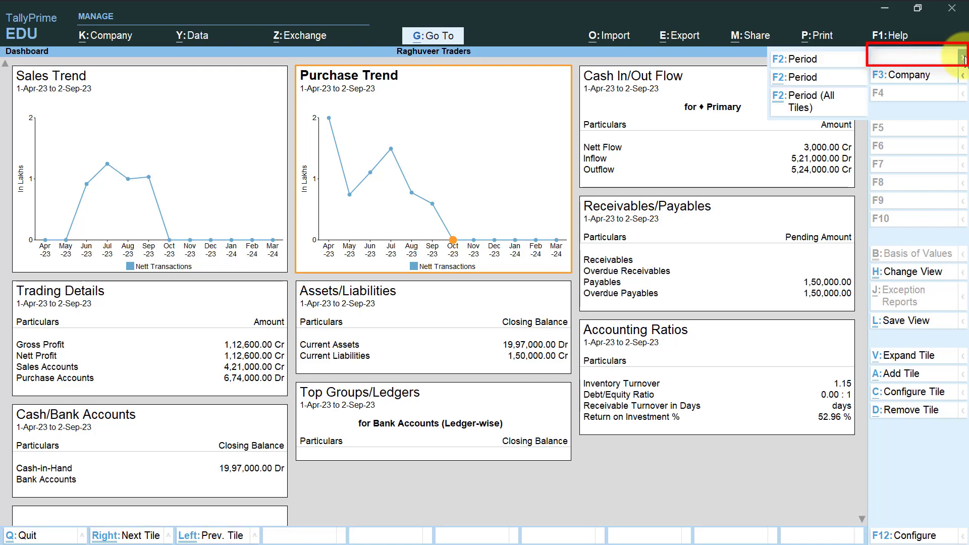
left_click(801, 77)
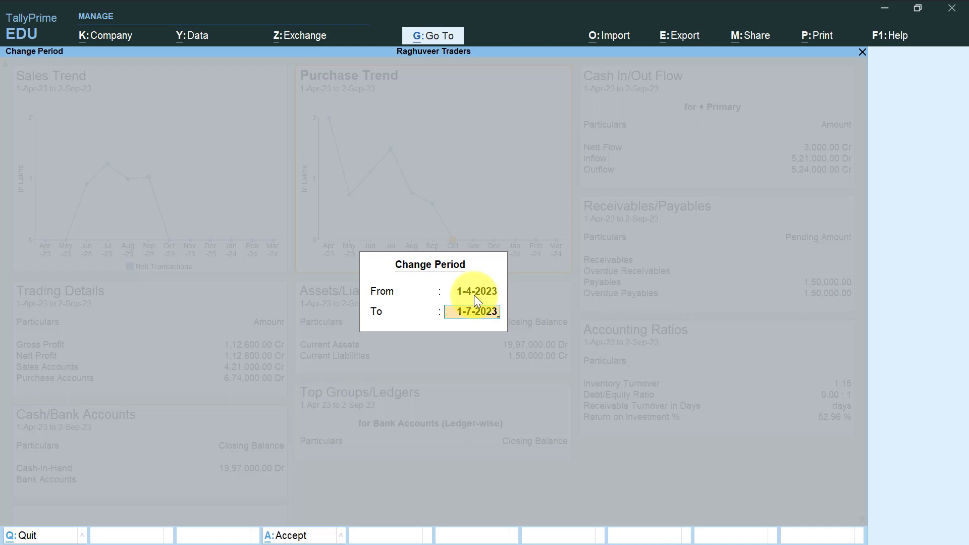
key("Return")
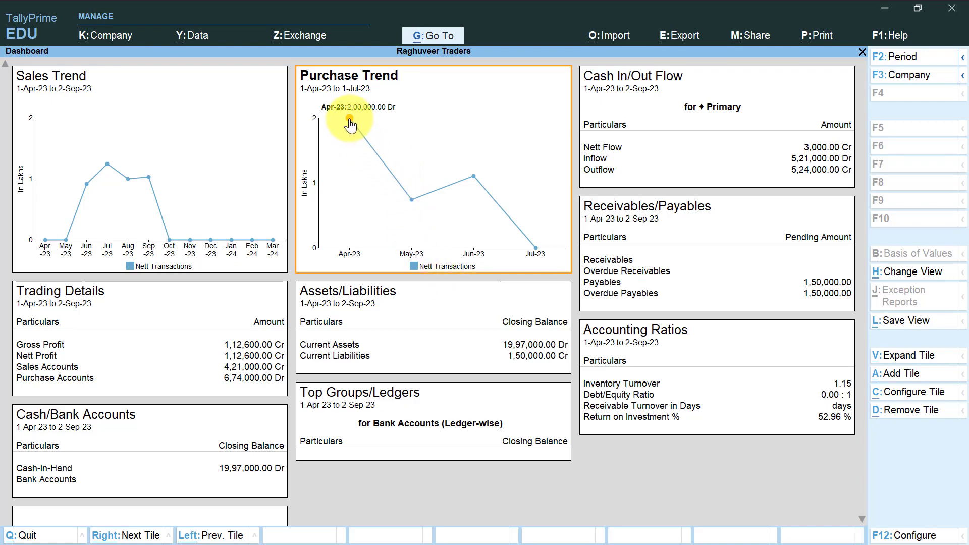
mouse_move(412, 200)
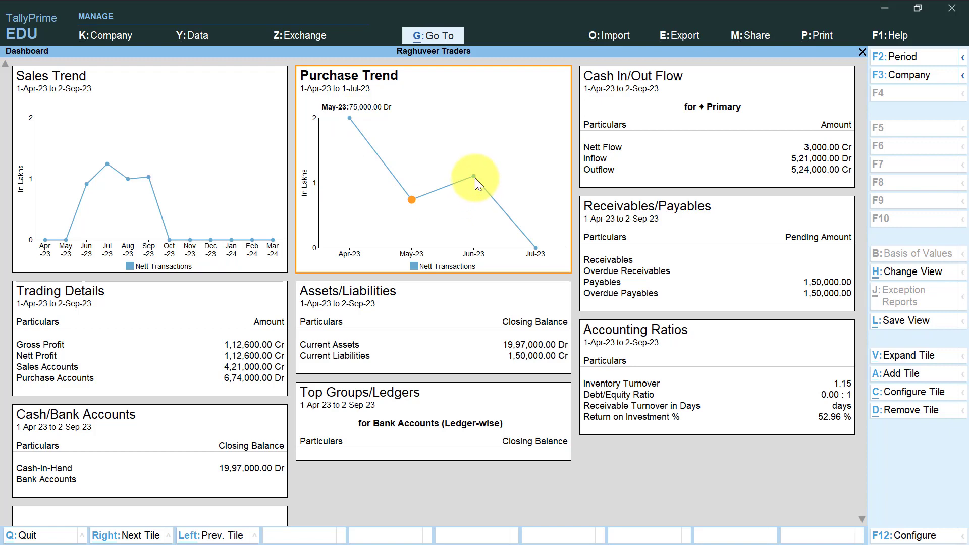
mouse_move(475, 178)
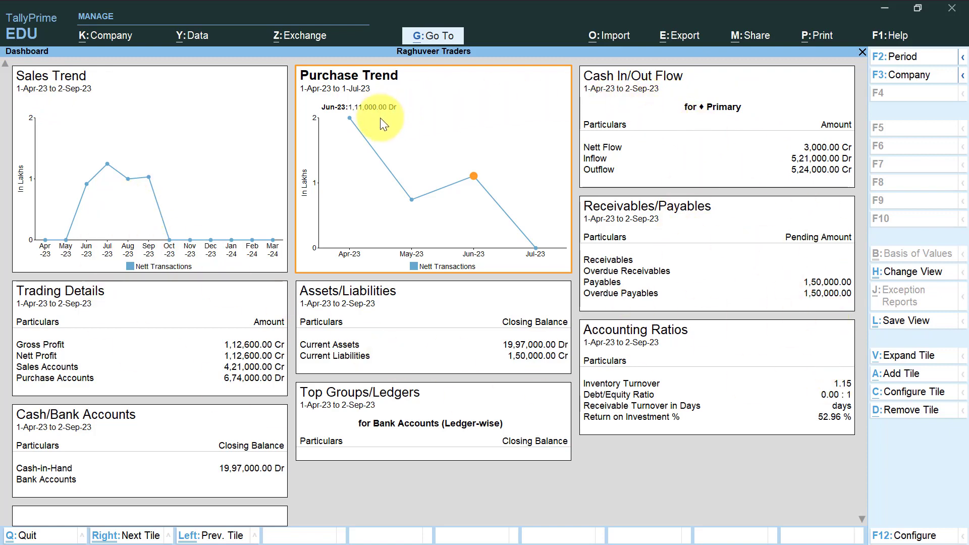
Set the period for all dashboard tiles from 1-4-2023 to 31-3-2024
left_click(963, 57)
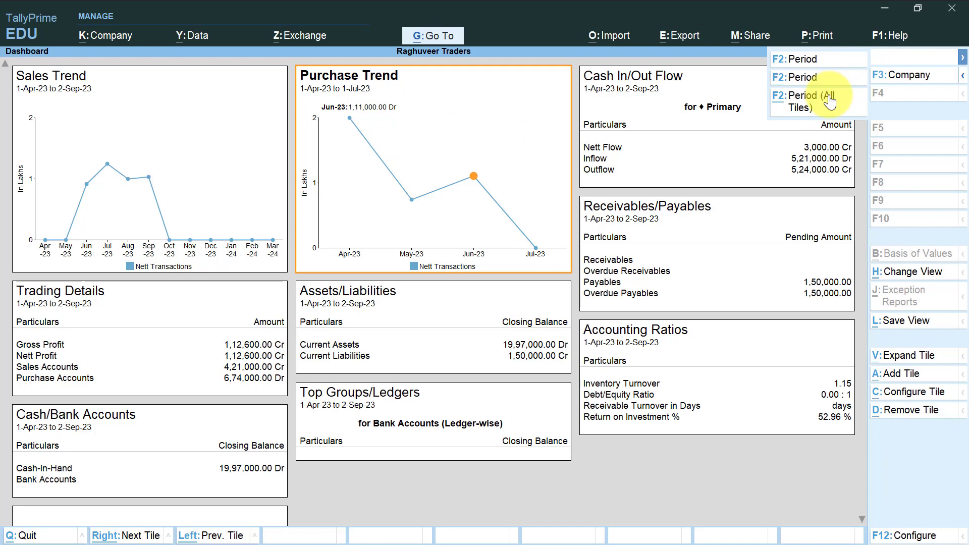
left_click(829, 96)
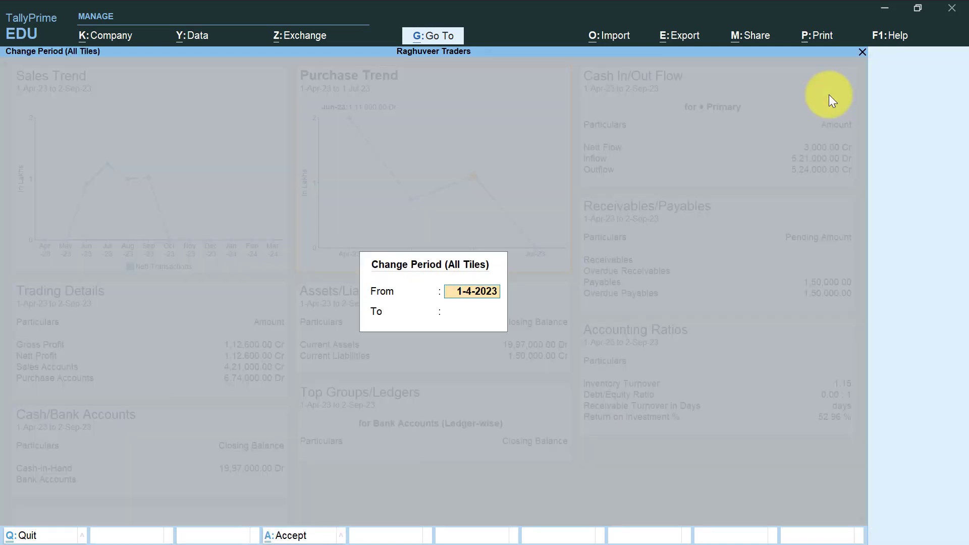
key("Return")
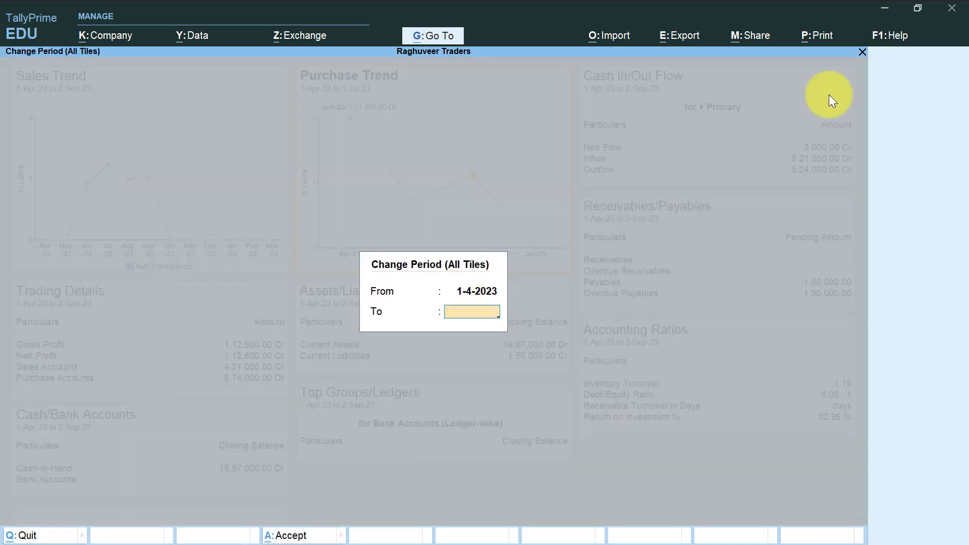
type("31-3-2024")
key("Return")
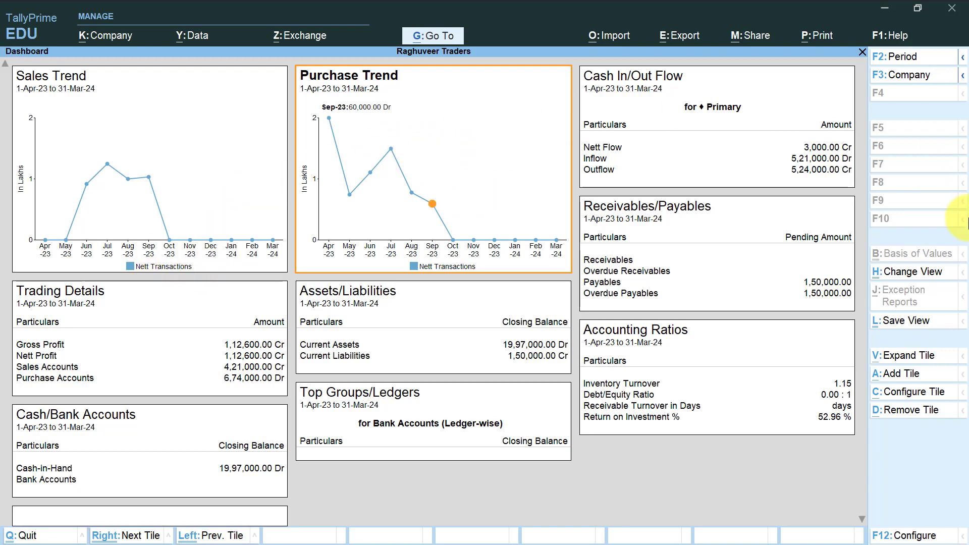
Configure the Purchase Trend tile to show Data & Graph as a Bar graph, with default scale factor, at position 1
left_click(907, 392)
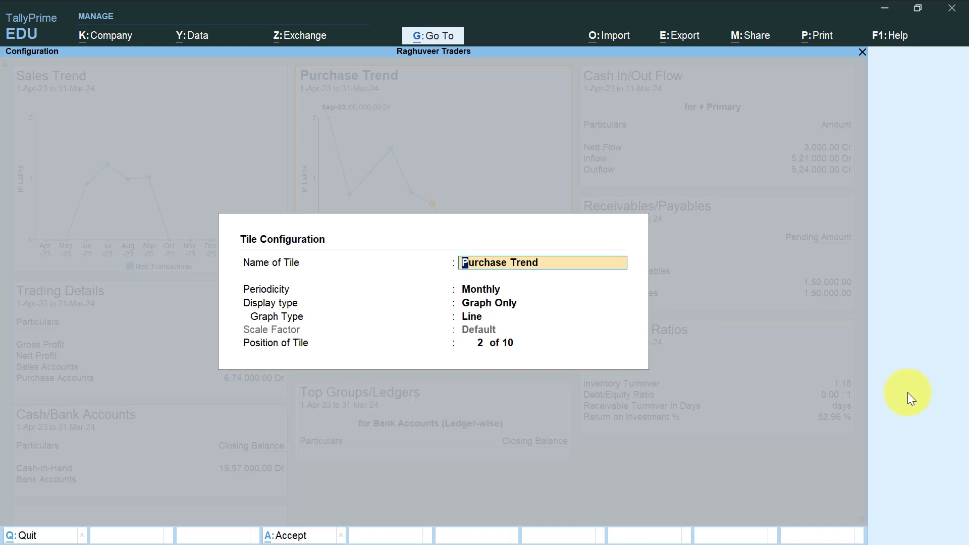
key("Return")
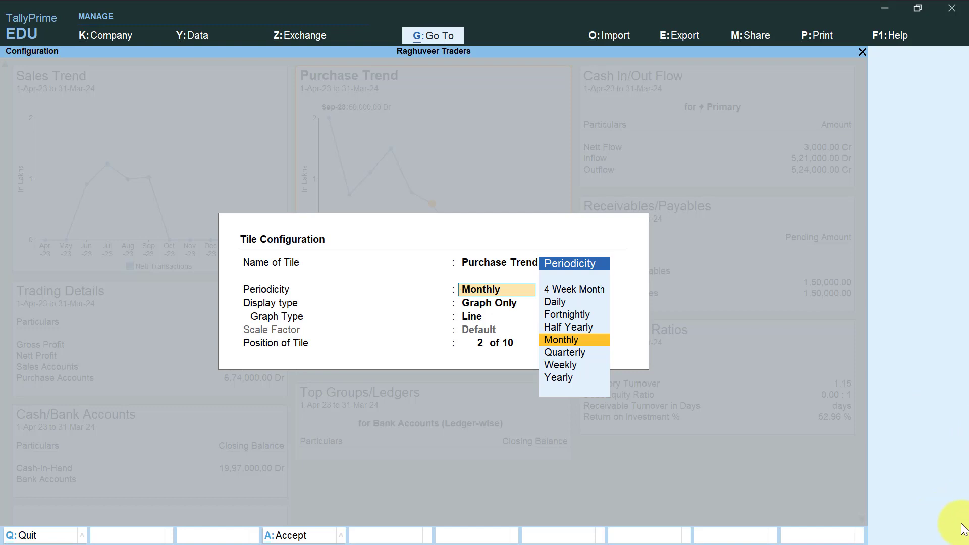
key("Return")
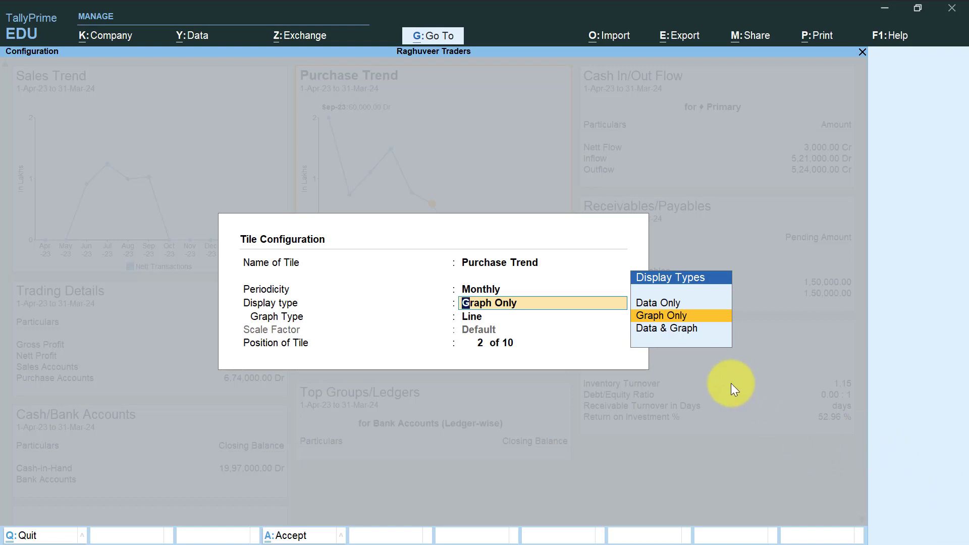
left_click(676, 336)
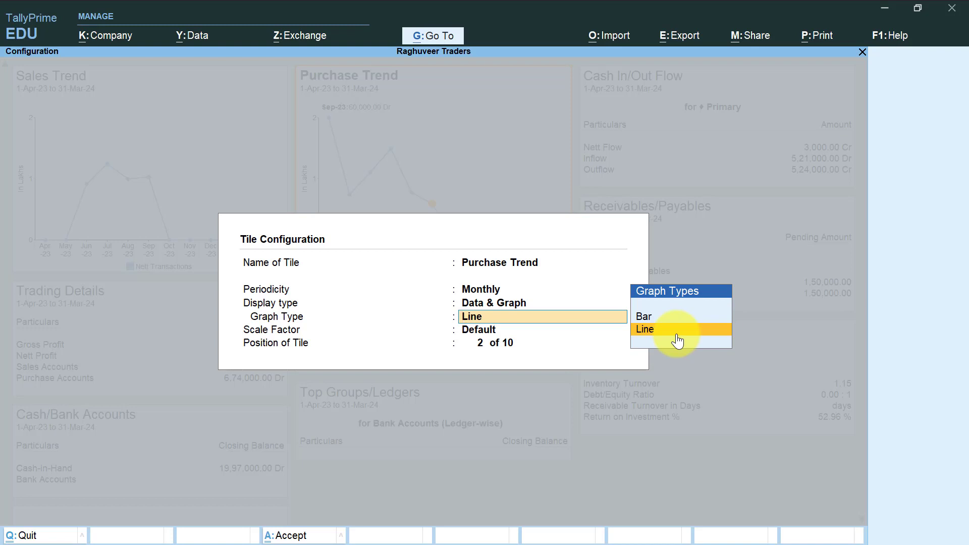
key("Up")
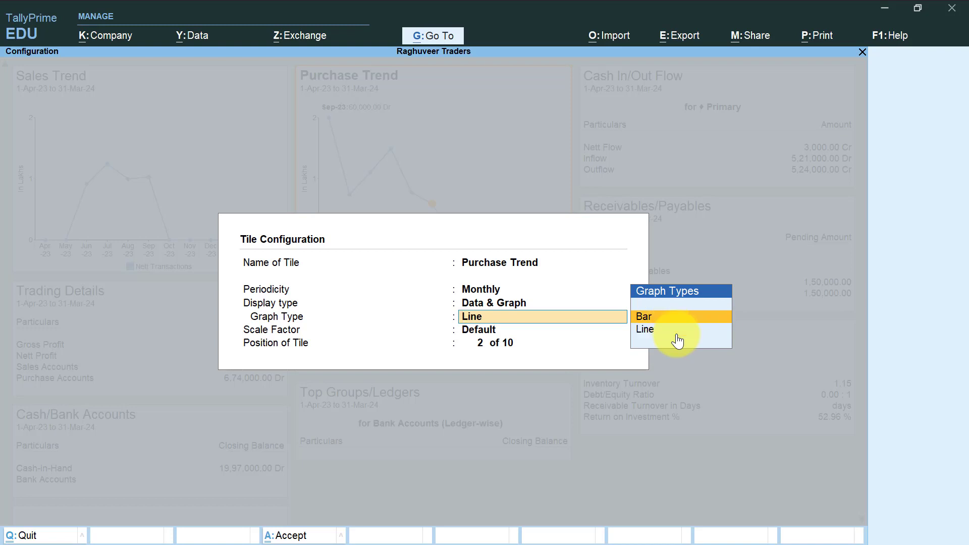
key("Return")
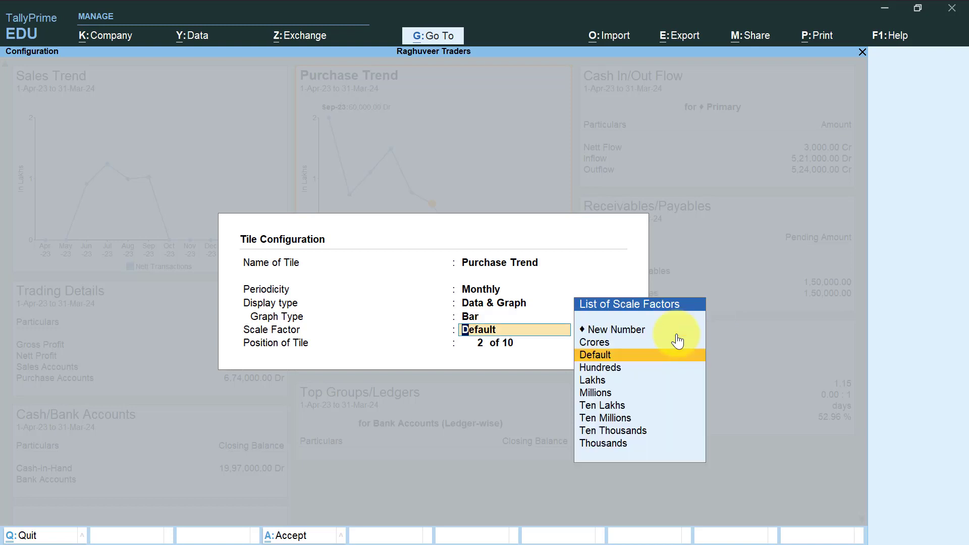
key("Return")
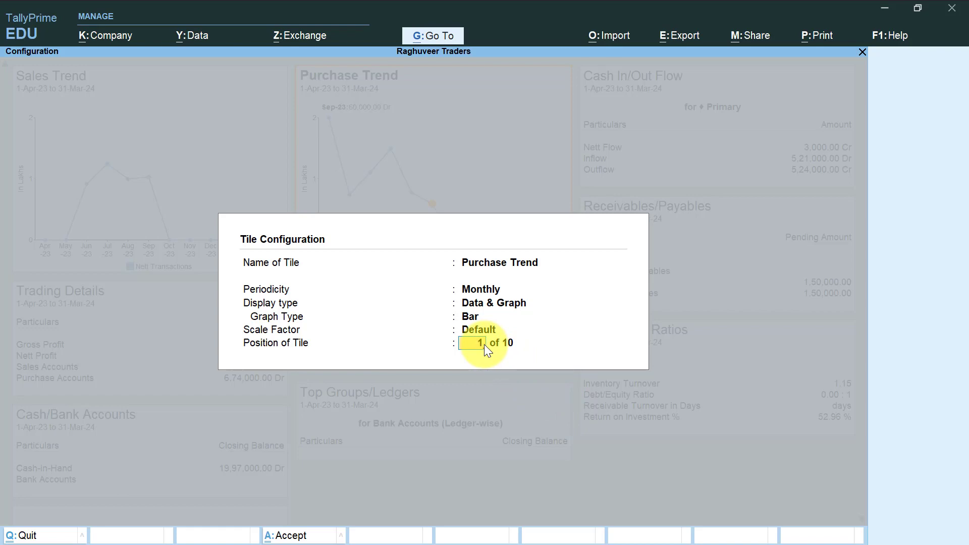
key("Return")
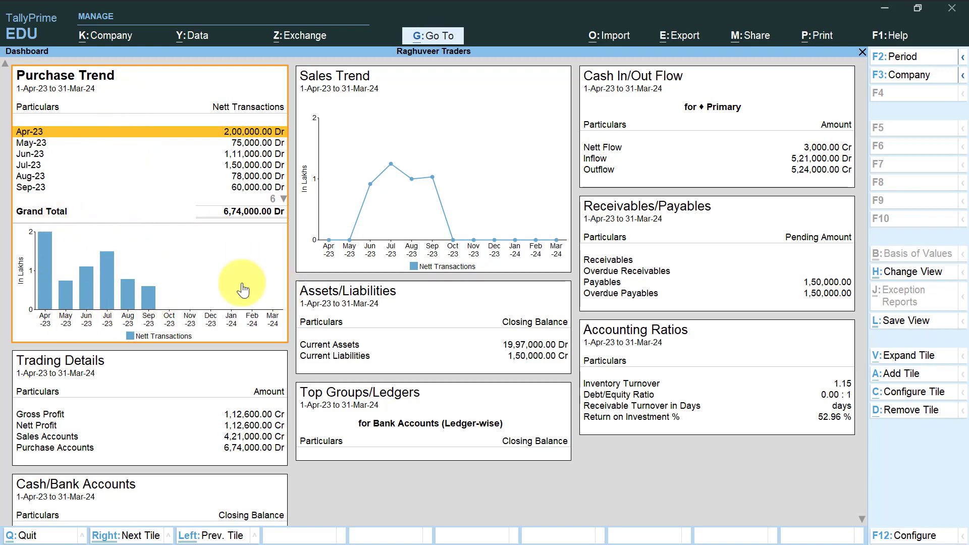
Browse the Purchase Trend tile's monthly figures down to Mar-24, leave its voucher register, and go back up to Apr-23
left_click(285, 201)
left_click(285, 199)
left_click(284, 199)
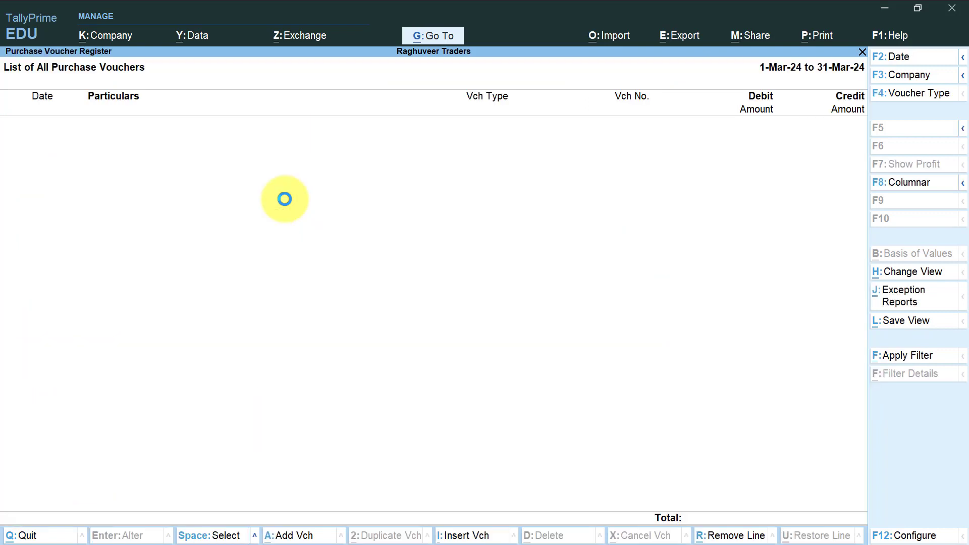
key("Escape")
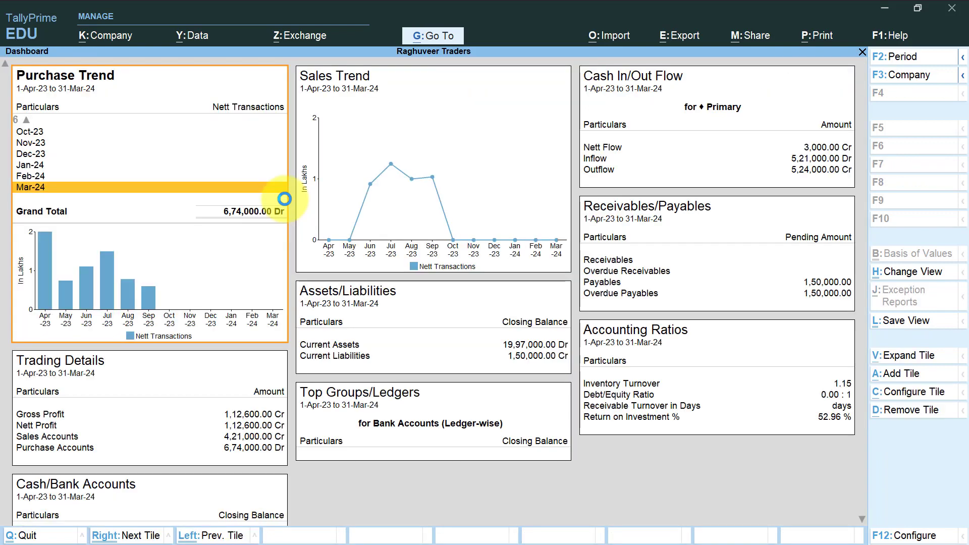
key("Up")
key("Up")
key("Up")
key("Up")
key("Up")
key("Up")
key("Up")
key("Up")
key("Up")
key("Up")
key("Up")
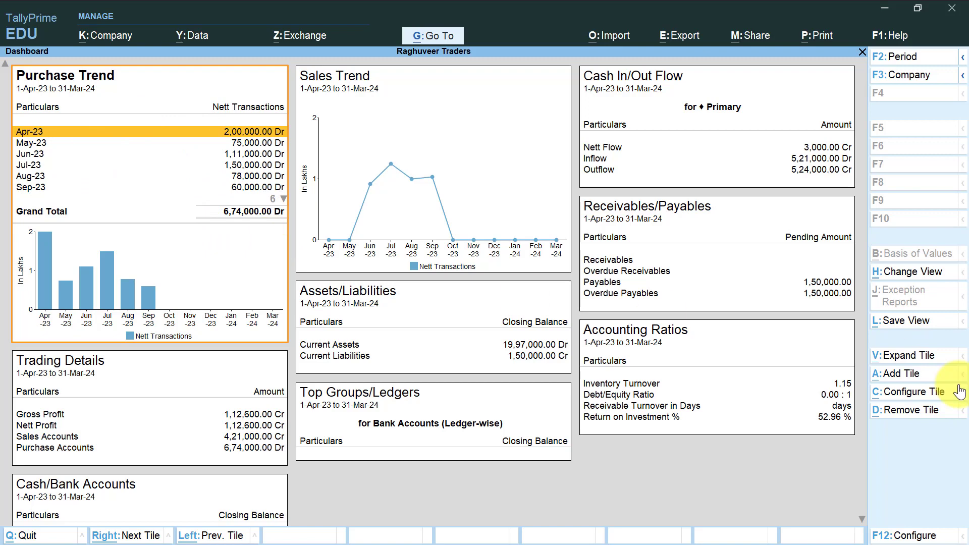
Expand the Purchase Trend tile, preview its current report for printing, and return to the Dashboard without printing
left_click(902, 359)
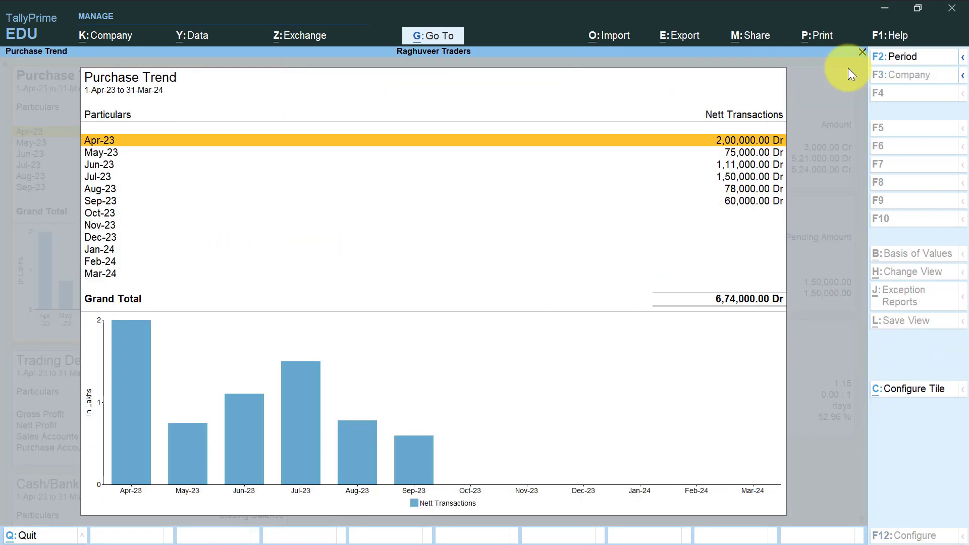
left_click(825, 46)
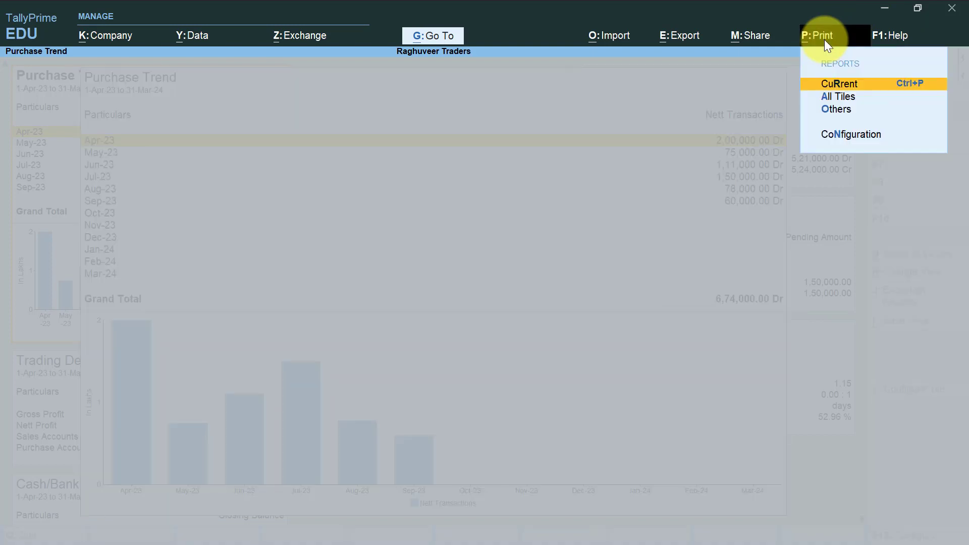
key("Return")
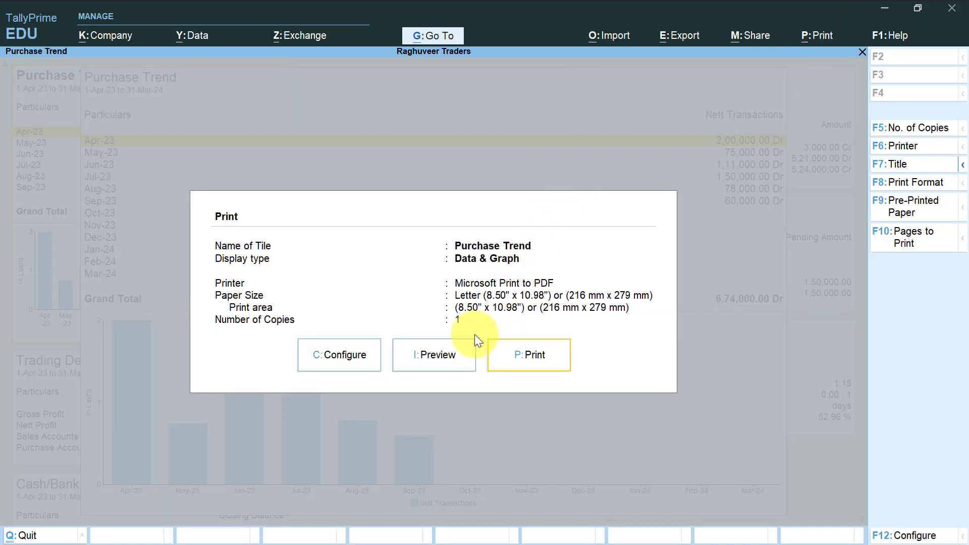
left_click(457, 352)
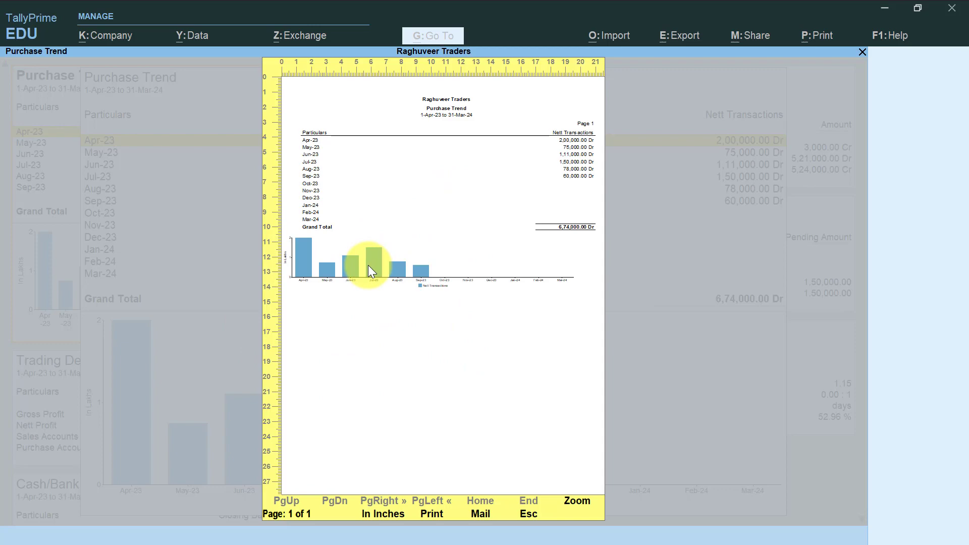
key("Escape")
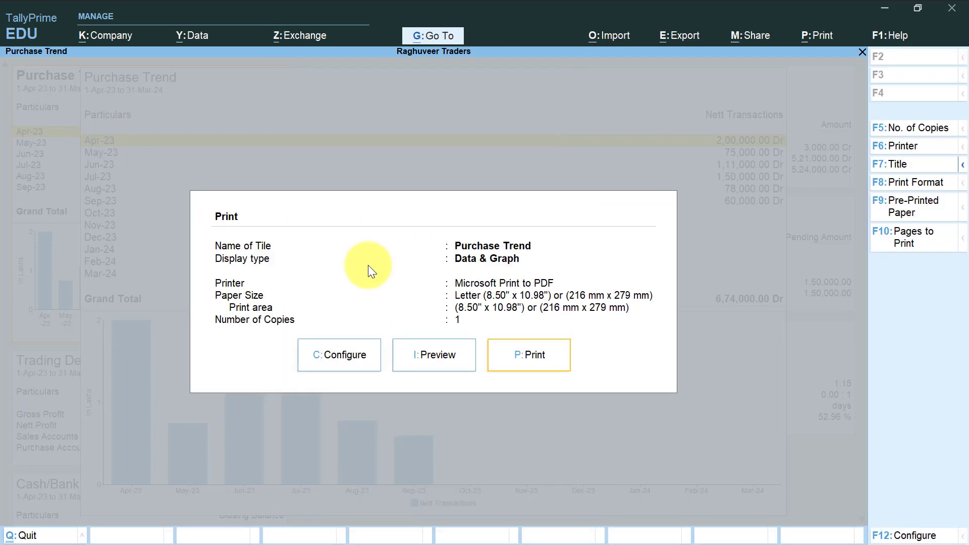
key("Escape")
key("Escape")
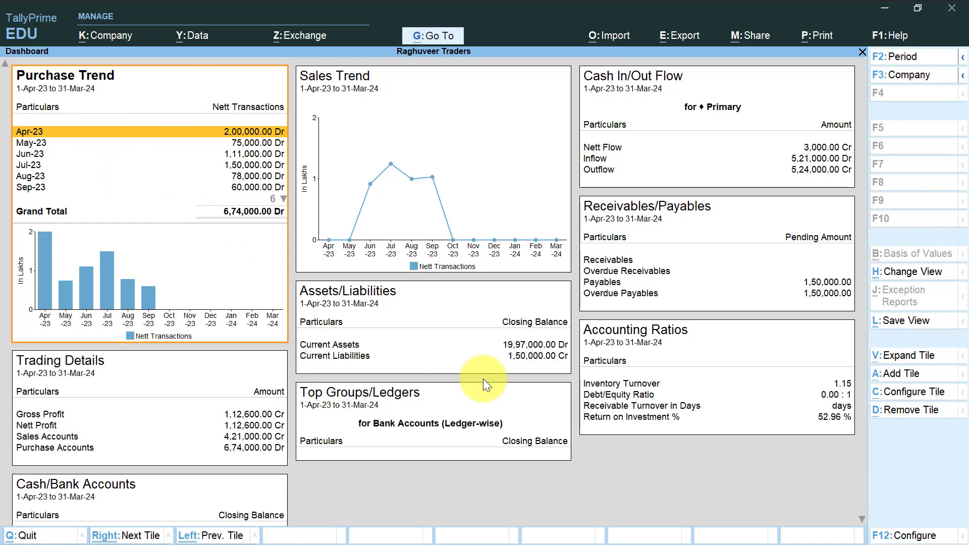
Configure the Purchase Trend tile to display Graph Only as a Line graph, keeping Monthly periodicity and position 1
left_click(902, 398)
key("Return")
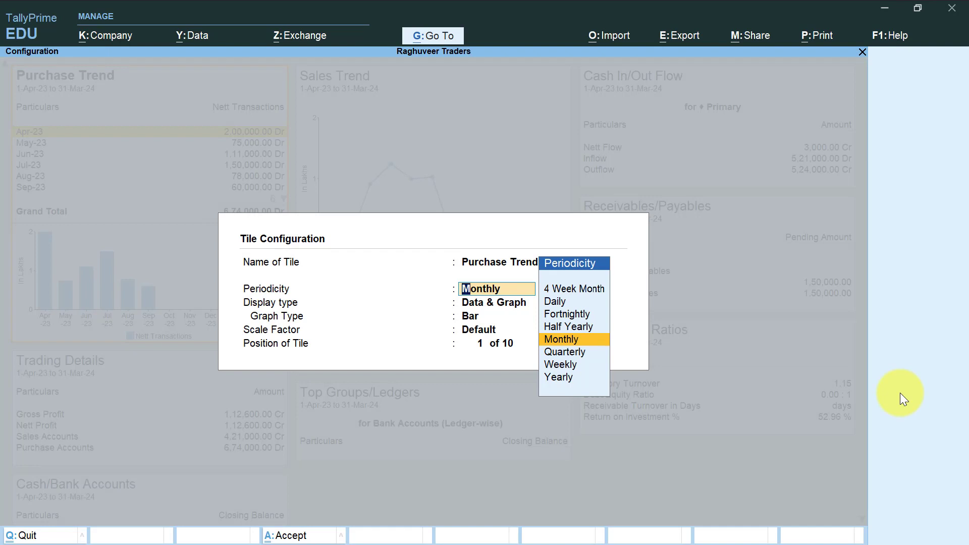
key("Return")
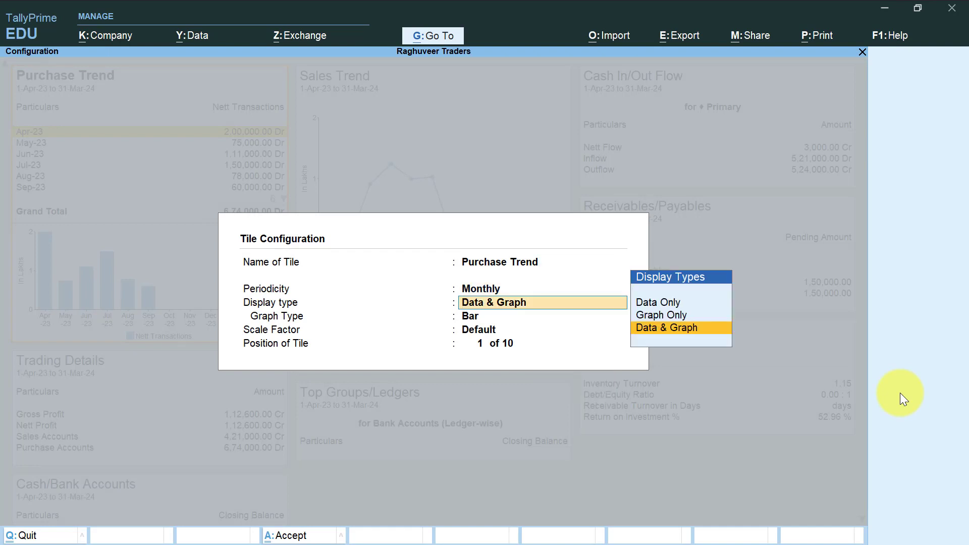
key("Up")
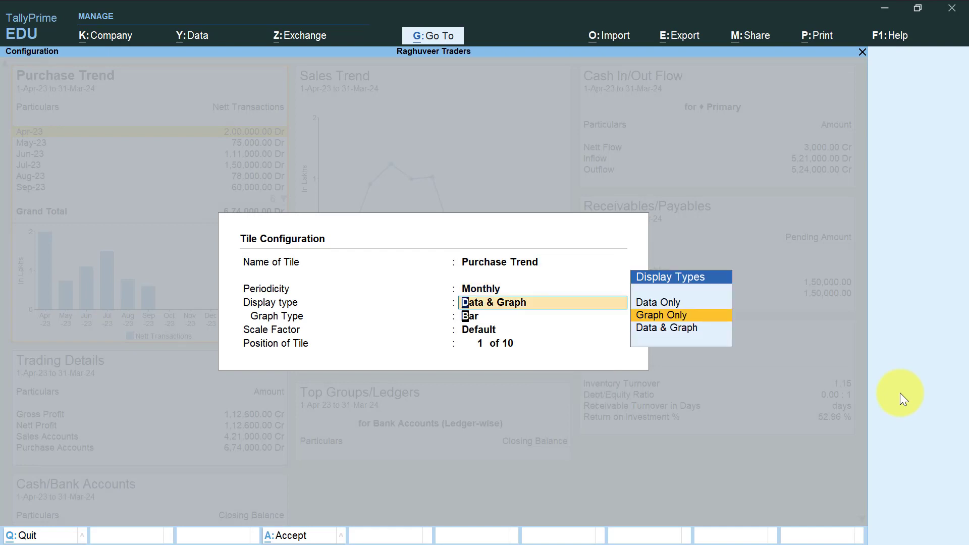
key("Return")
key("Down")
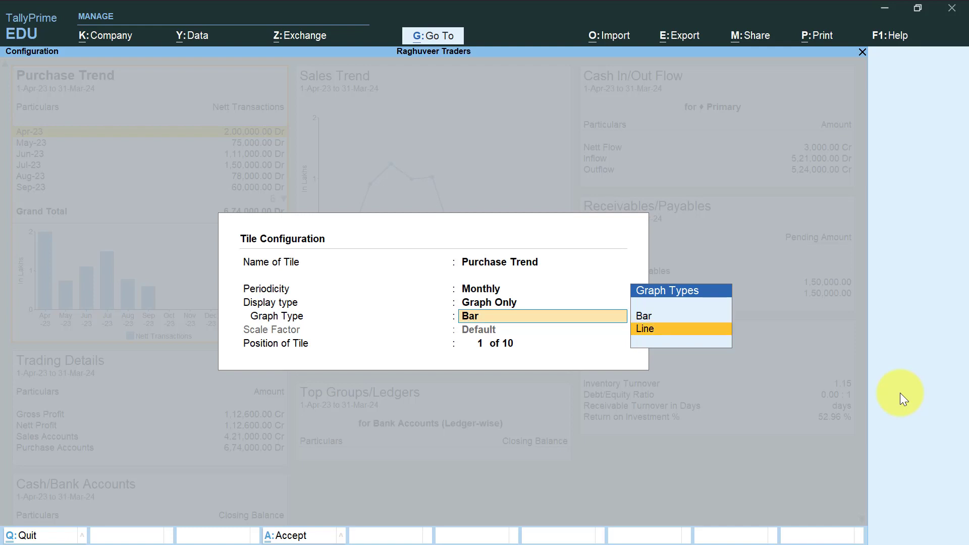
key("Return")
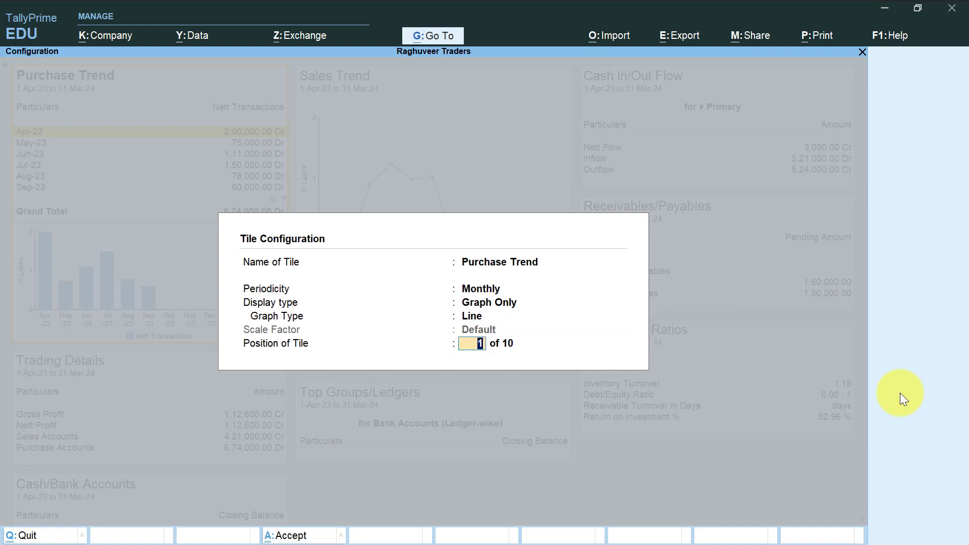
key("Return")
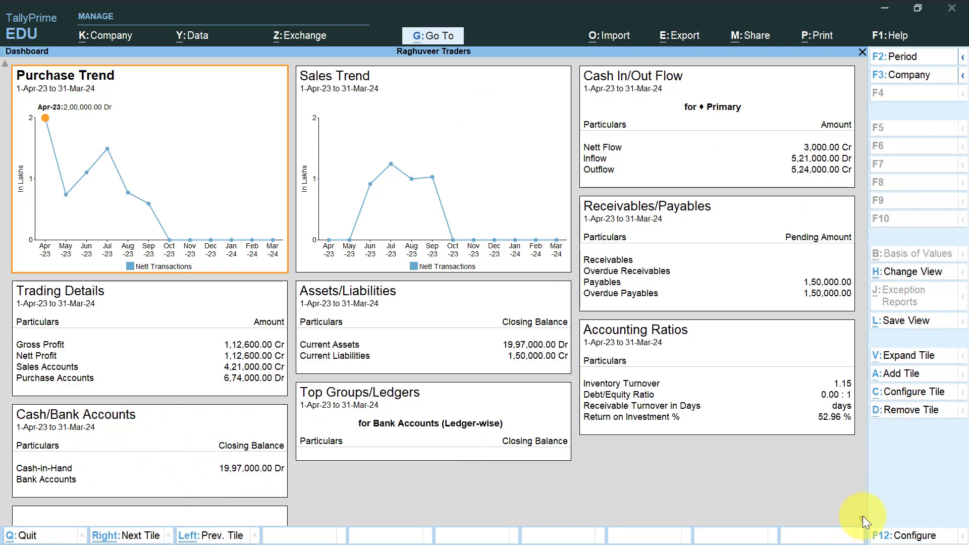
Remove the Accounting Ratios tile from the dashboard
scroll(862, 516, "down", 3)
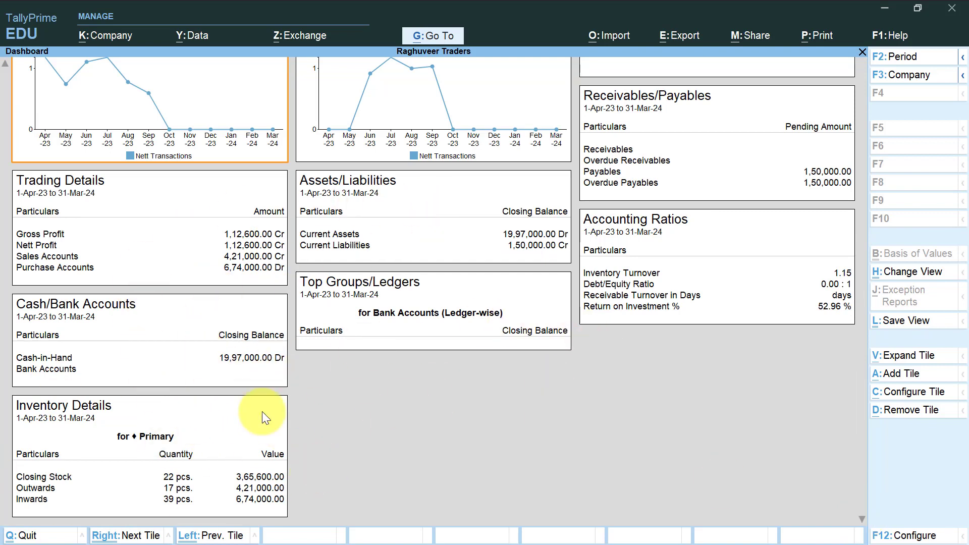
left_click(715, 249)
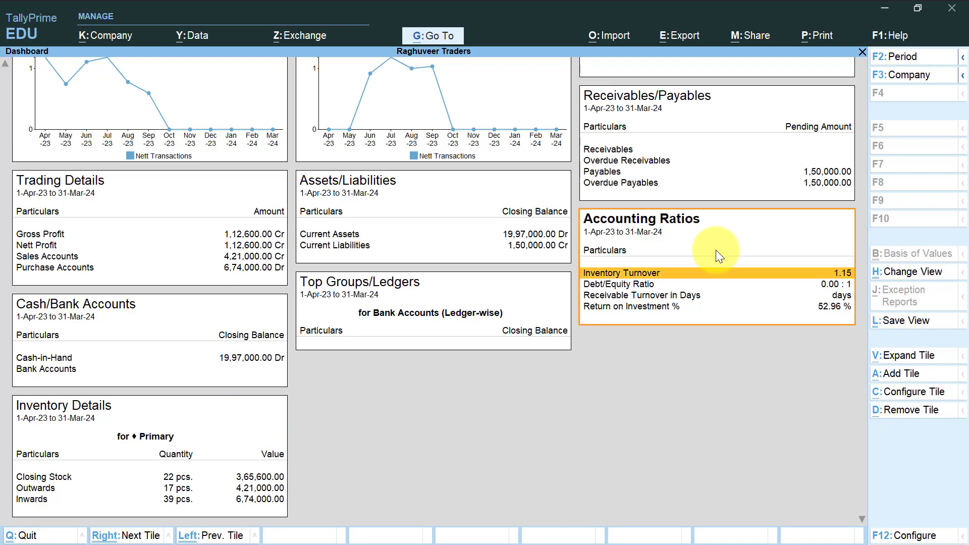
left_click(912, 411)
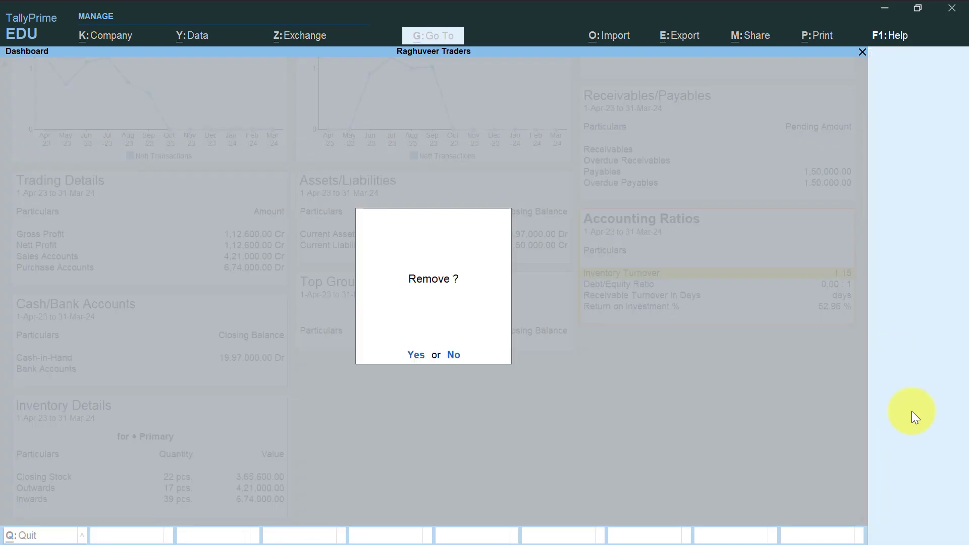
left_click(410, 356)
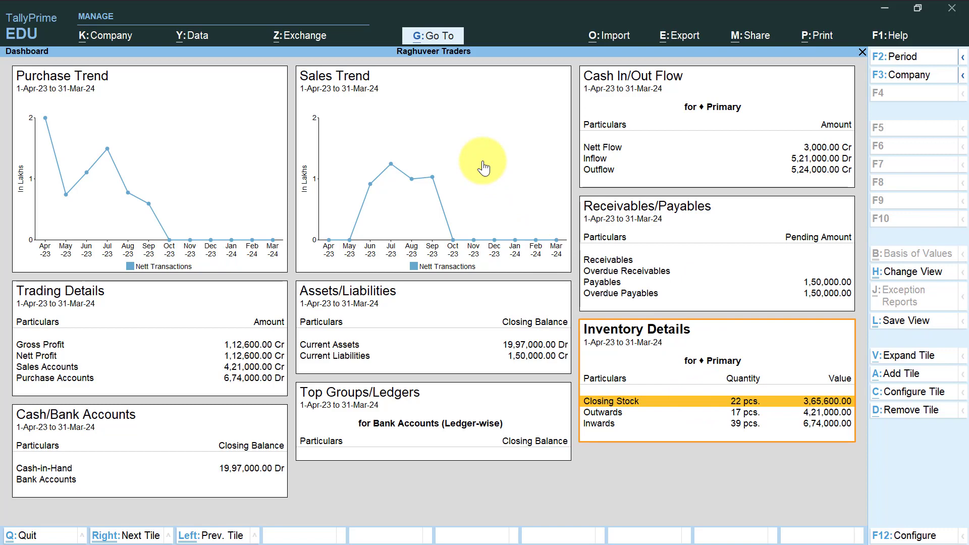
Remove the Sales Trend tile from the dashboard
left_click(444, 132)
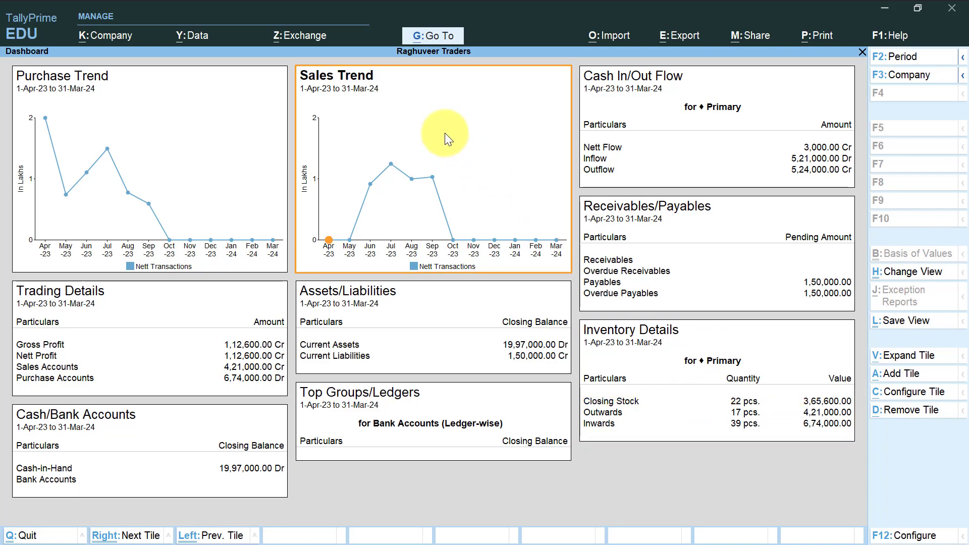
left_click(907, 411)
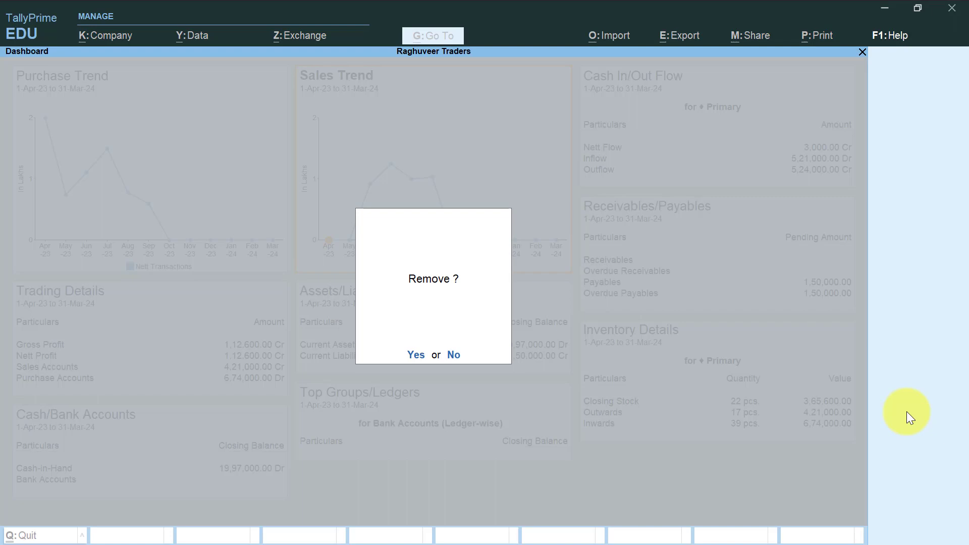
left_click(418, 356)
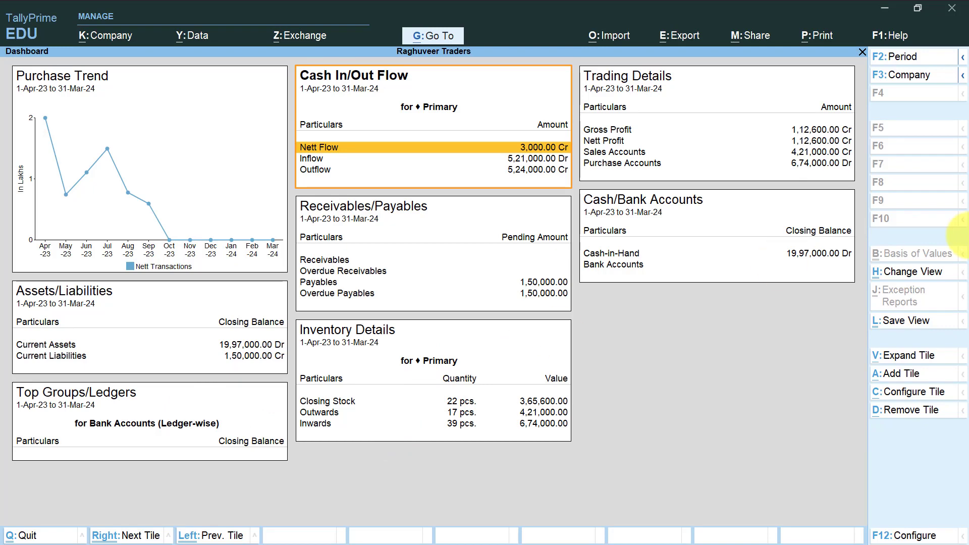
Add the Sales Trend tile and configure it to sit in the second position, right after Purchase Trend, keeping Monthly periodicity
left_click(889, 378)
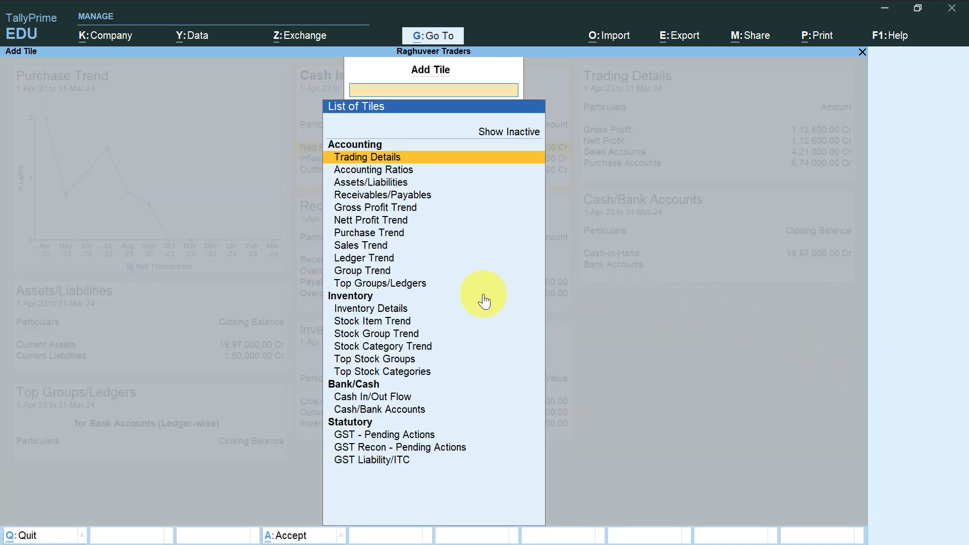
left_click(350, 246)
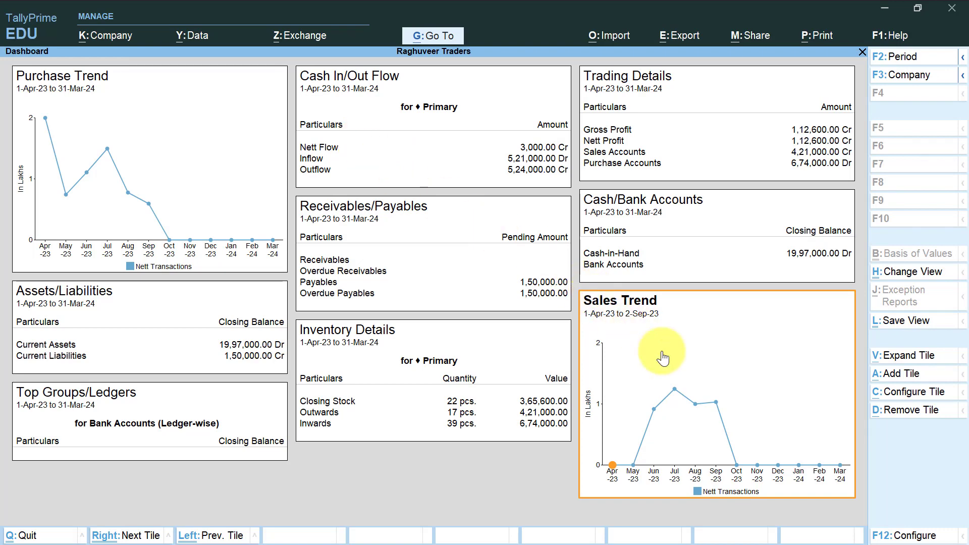
left_click(899, 392)
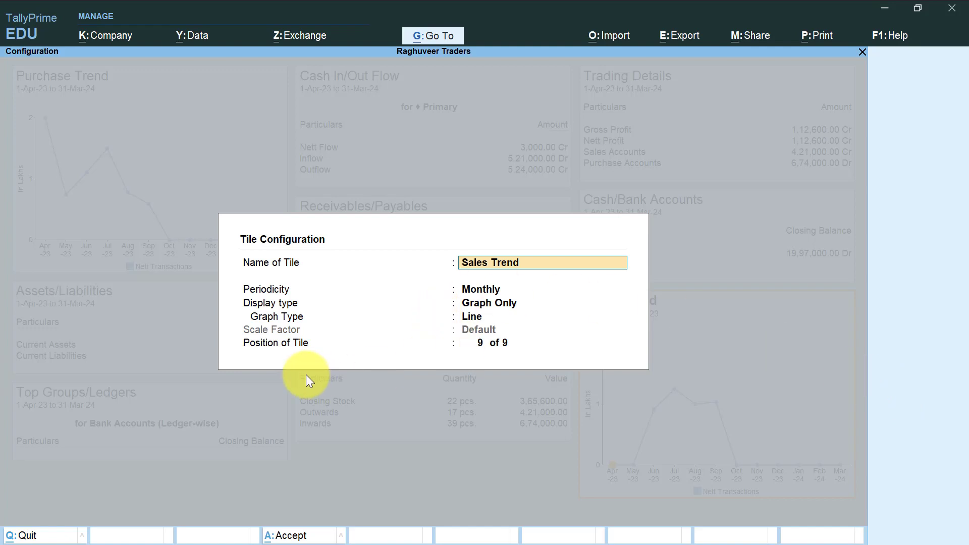
key("Return")
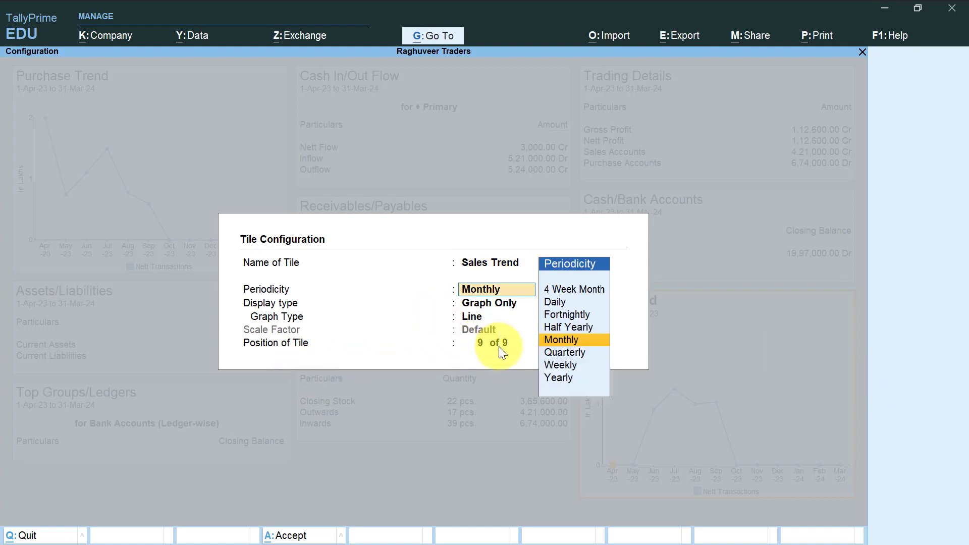
key("Down")
key("Down")
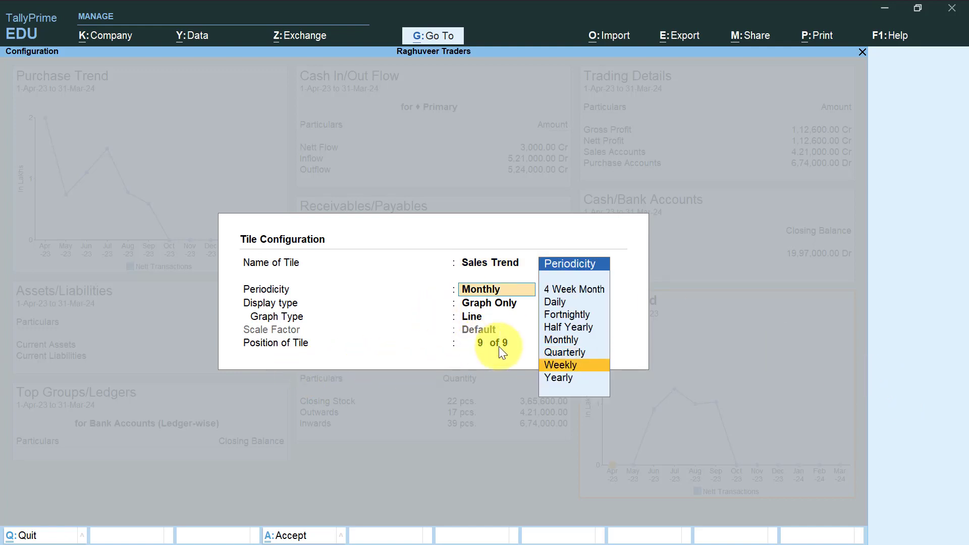
key("Tab")
key("Tab")
key("Return")
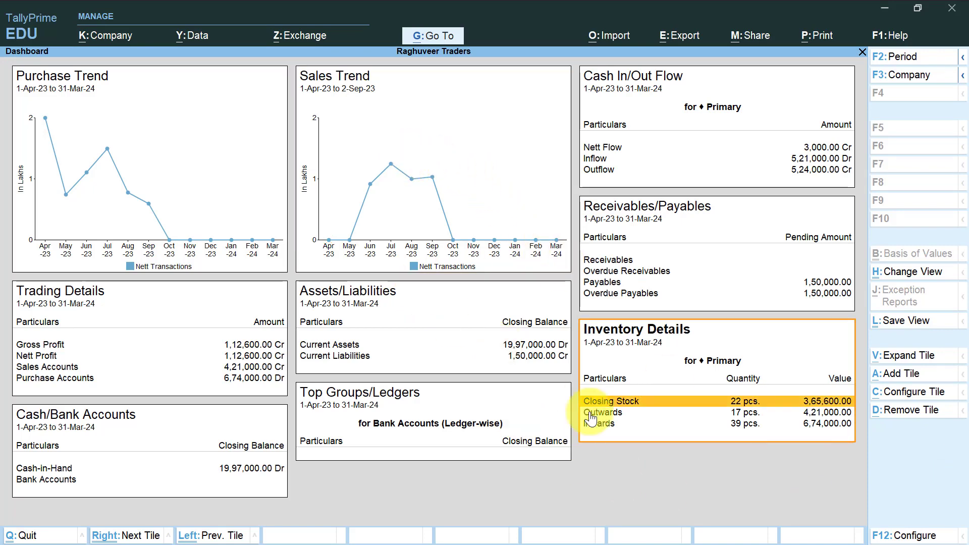
Add the Accounting Ratios tile to the dashboard
left_click(900, 376)
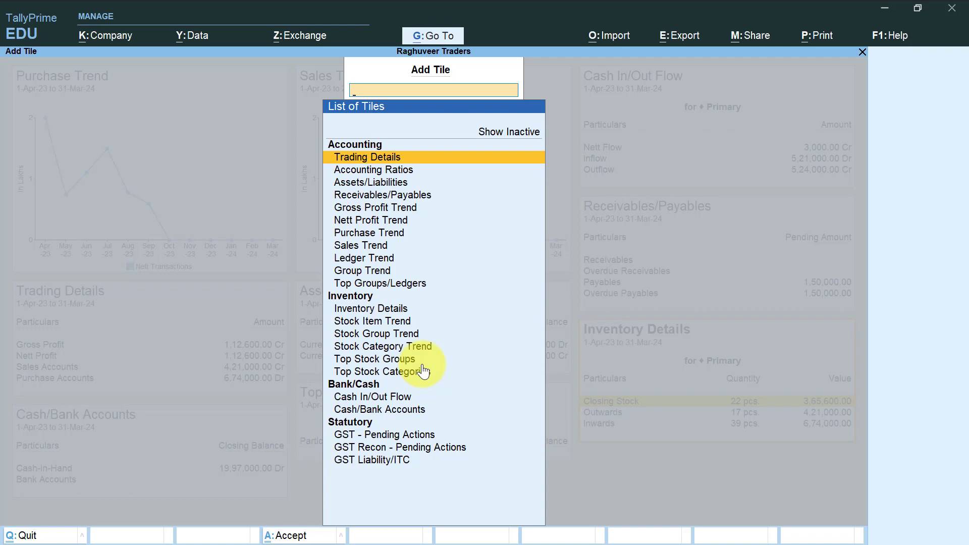
left_click(392, 170)
left_click(392, 170)
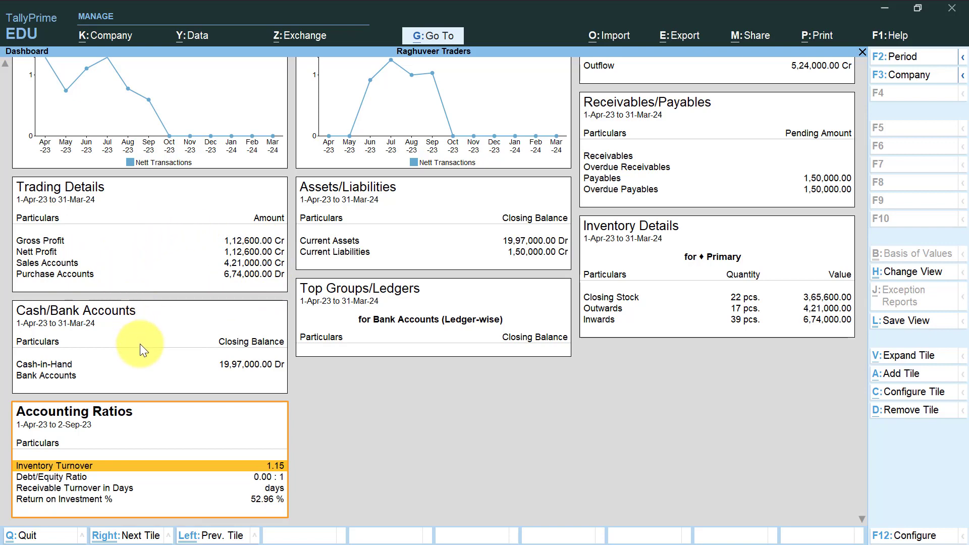
Quit the Dashboard without saving the view and open the Balance Sheet report
key("Escape")
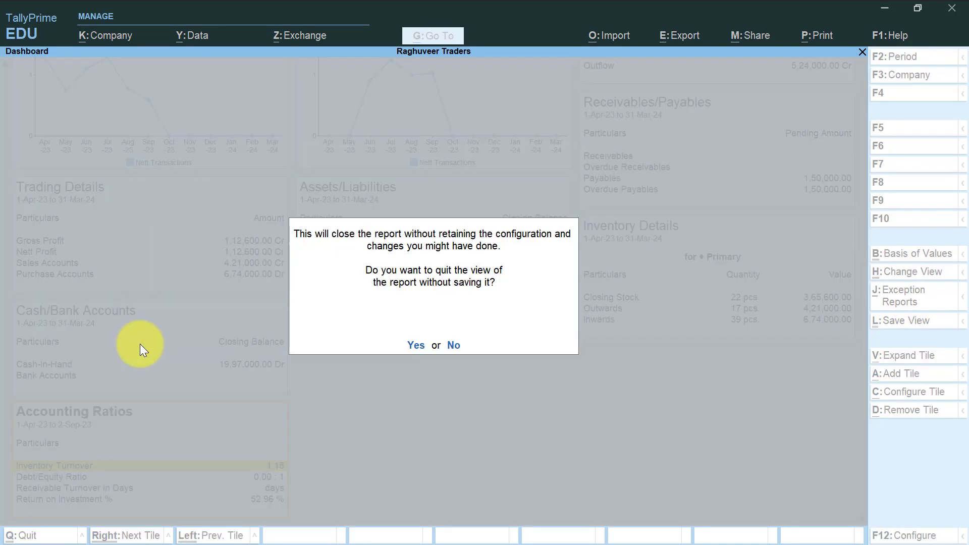
key("y")
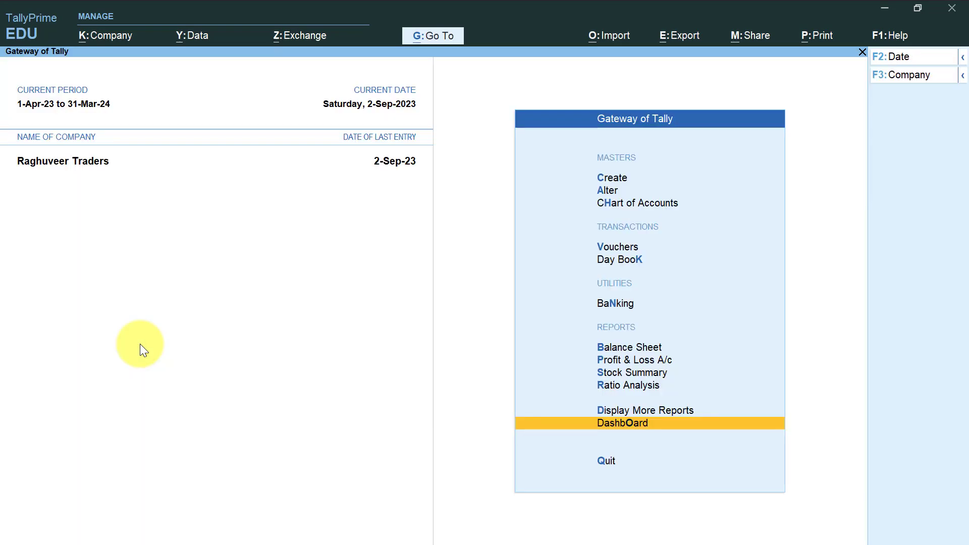
key("Up")
key("Up")
key("Up")
key("Up")
key("Up")
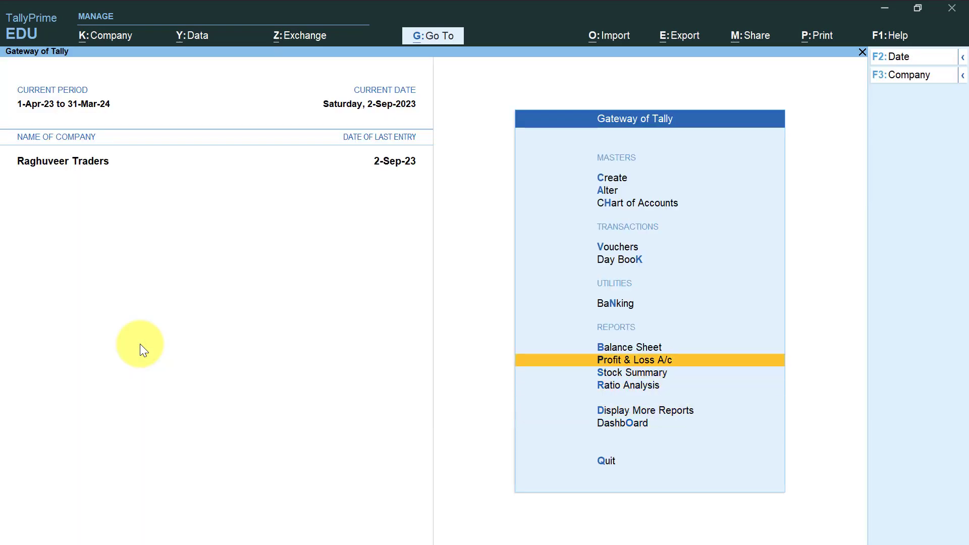
key("Return")
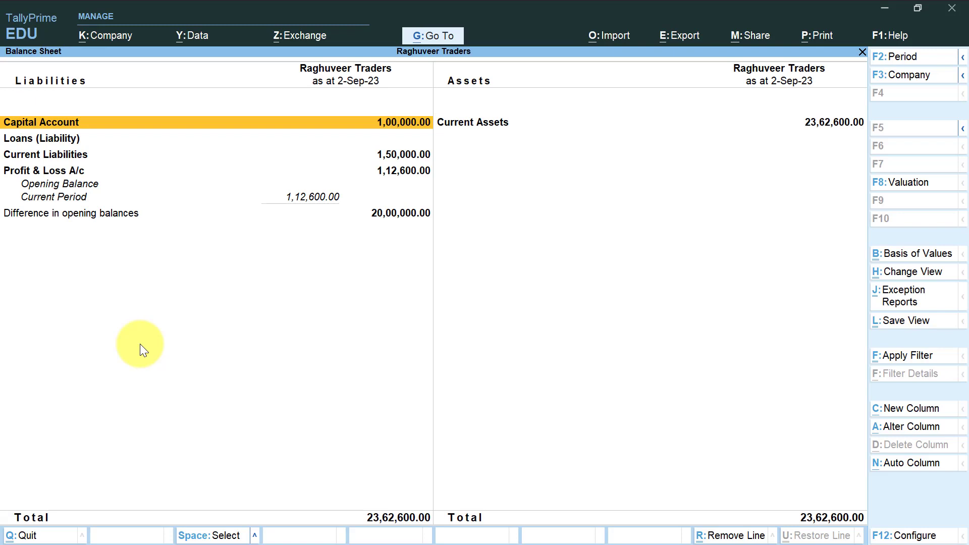
View the group summary of Current Assets from the Balance Sheet, and return to the Gateway of Tally
key("Right")
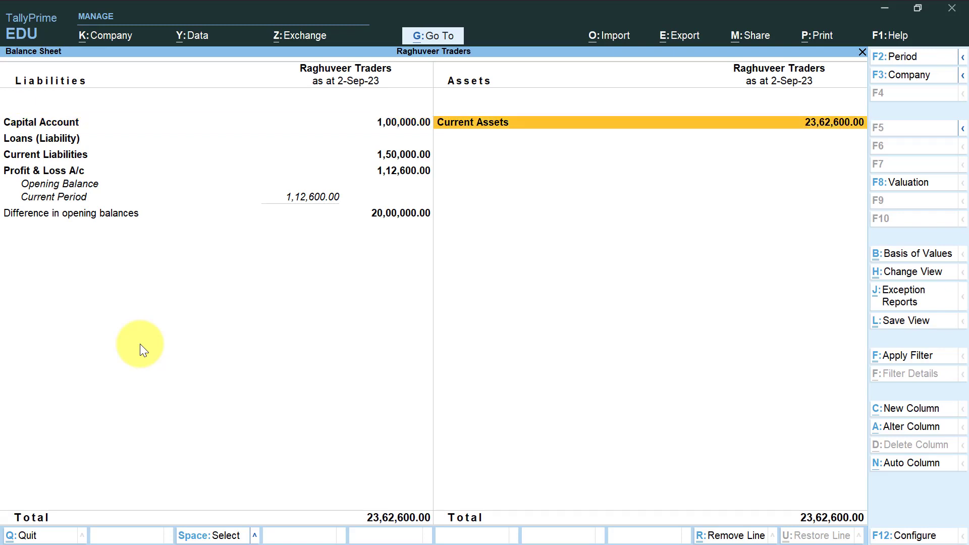
key("Return")
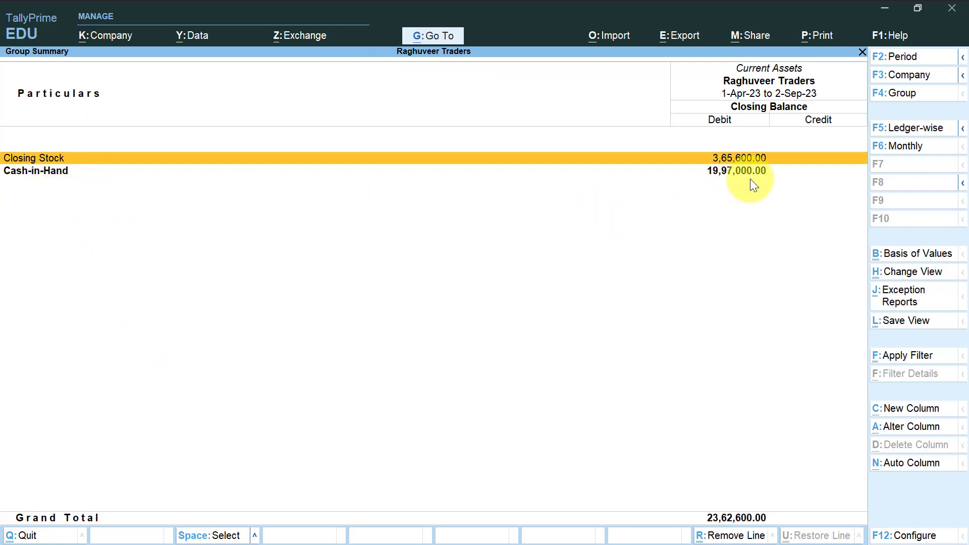
key("Escape")
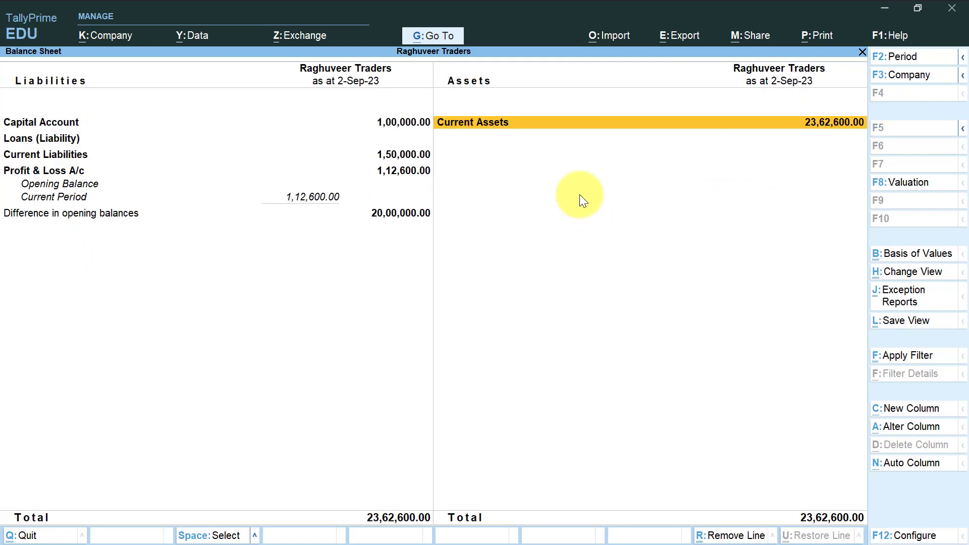
key("Escape")
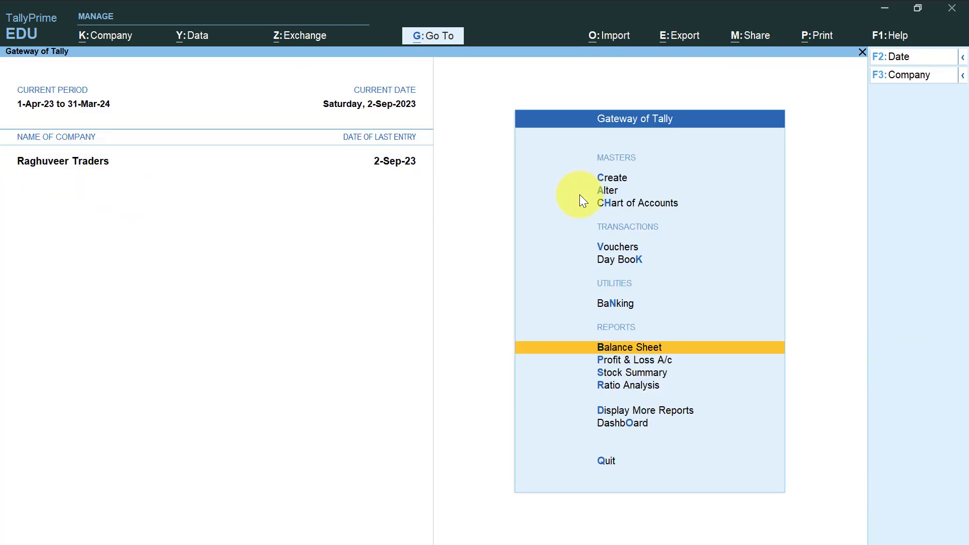
Reopen the Dashboard from the Gateway of Tally
key("Down")
key("Down")
key("Down")
key("Down")
key("Down")
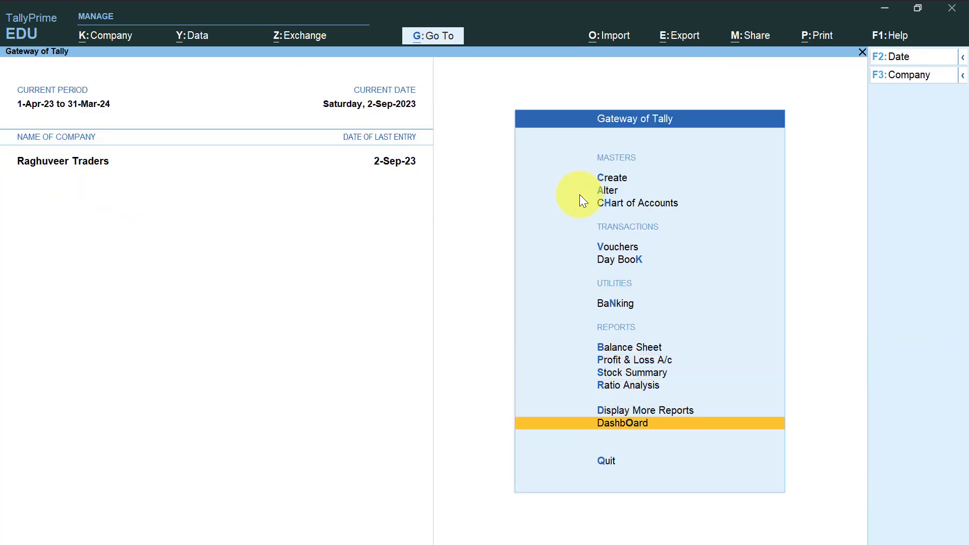
key("Return")
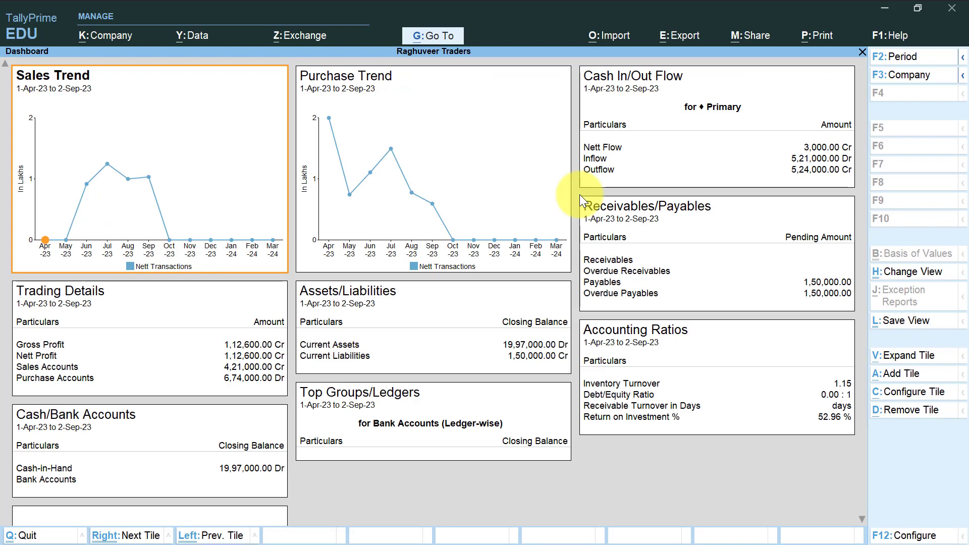